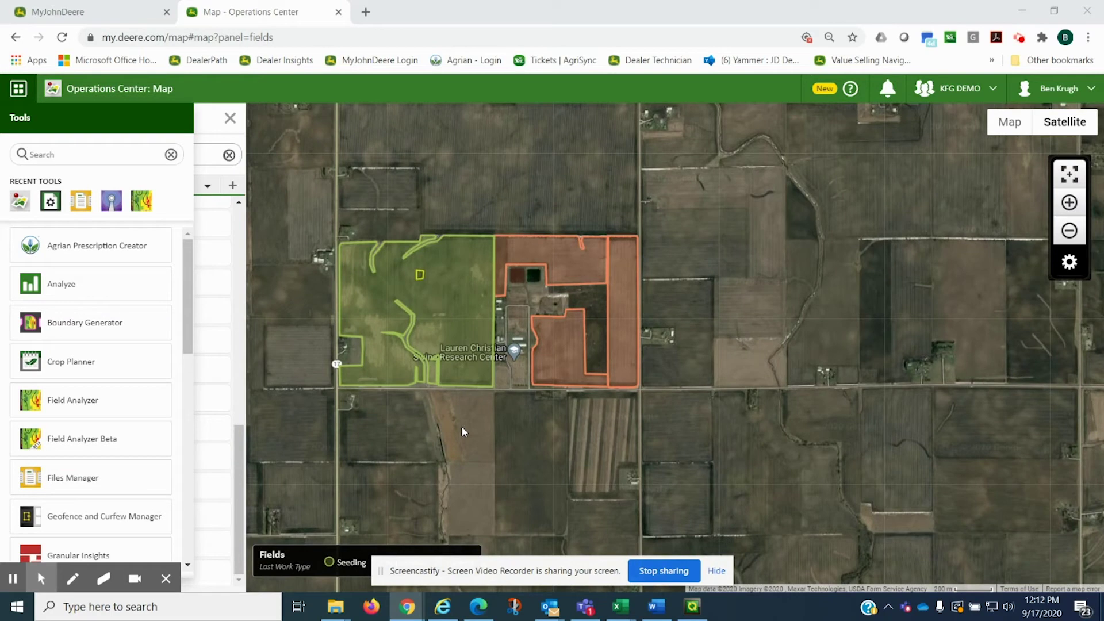
- Open the Setup Builder tool from the Operations Center tools list
{"action": "left_click", "coordinate": [18, 88]}
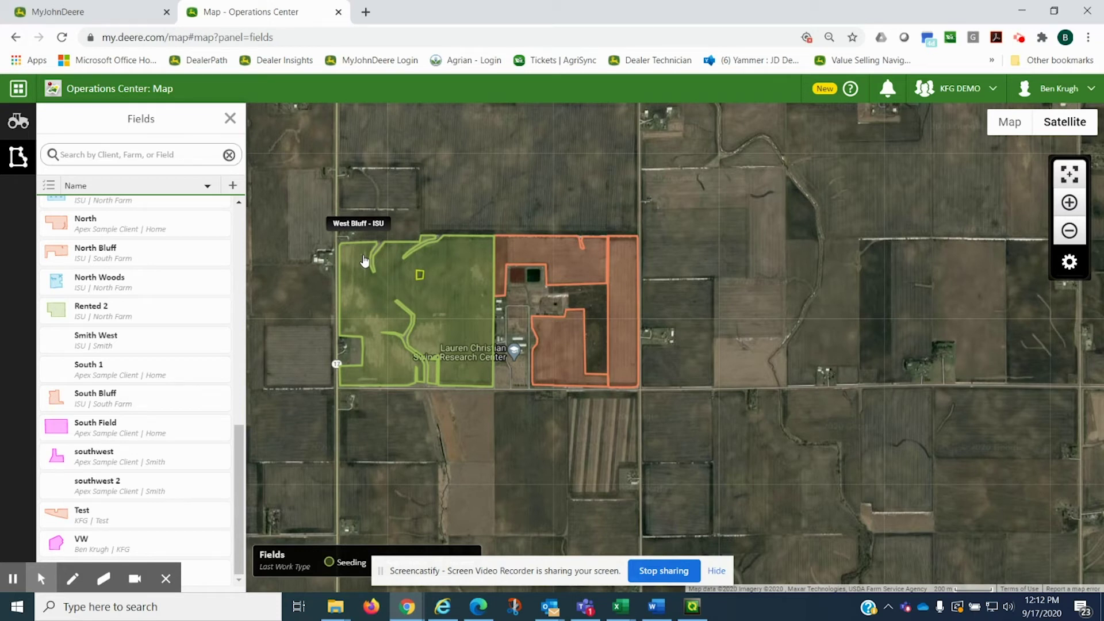
{"action": "left_click", "coordinate": [19, 93]}
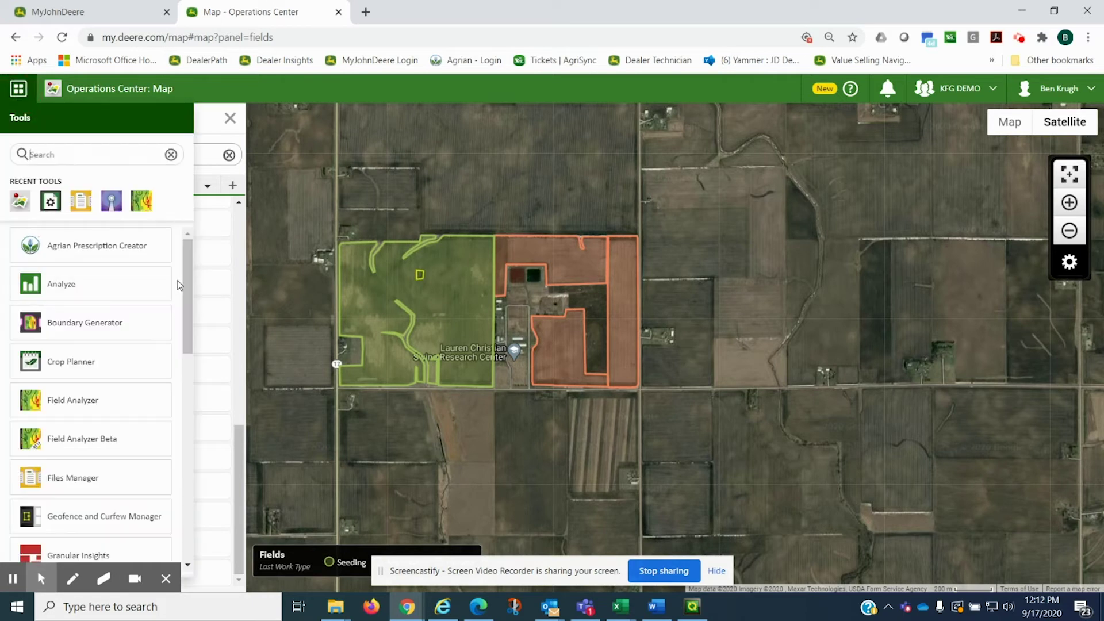
{"action": "left_click_drag", "start_coordinate": [186, 284], "coordinate": [188, 500]}
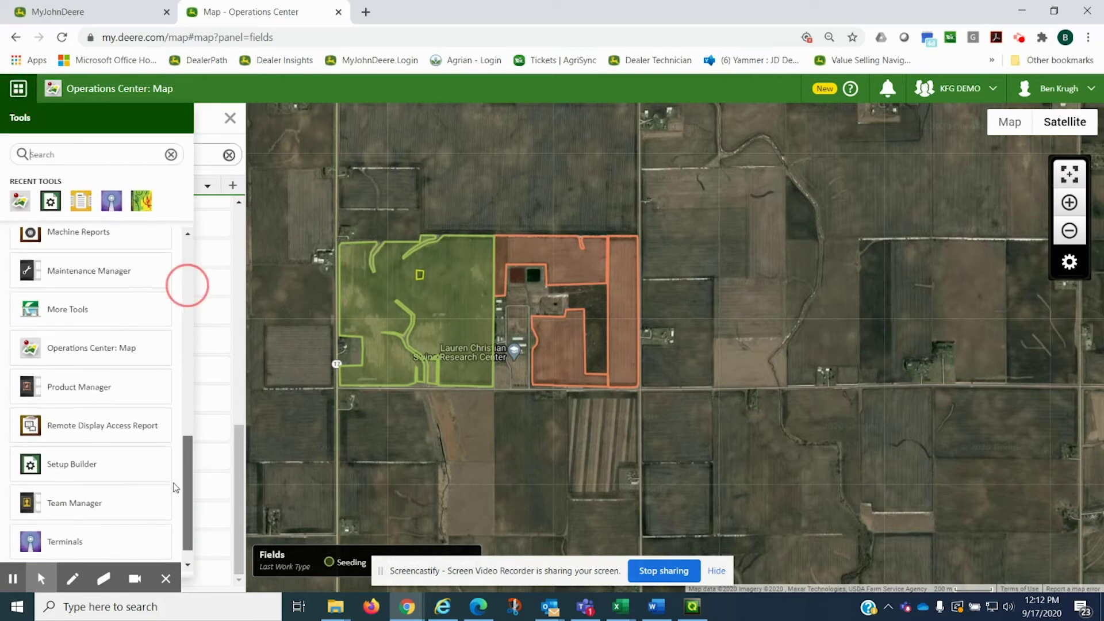
{"action": "left_click", "coordinate": [100, 460]}
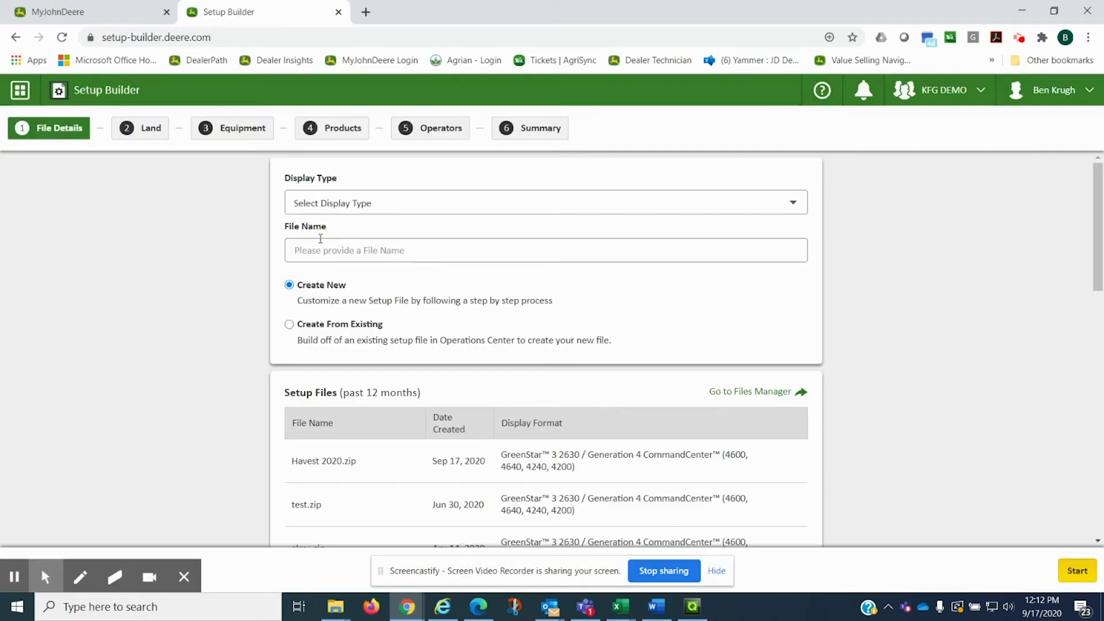
- Start a new setup file named "fall 2020" for the GreenStar 3 2630 / Generation 4 CommandCenter (4600, 4640, 4240, 4200) display type
{"action": "left_click", "coordinate": [325, 202]}
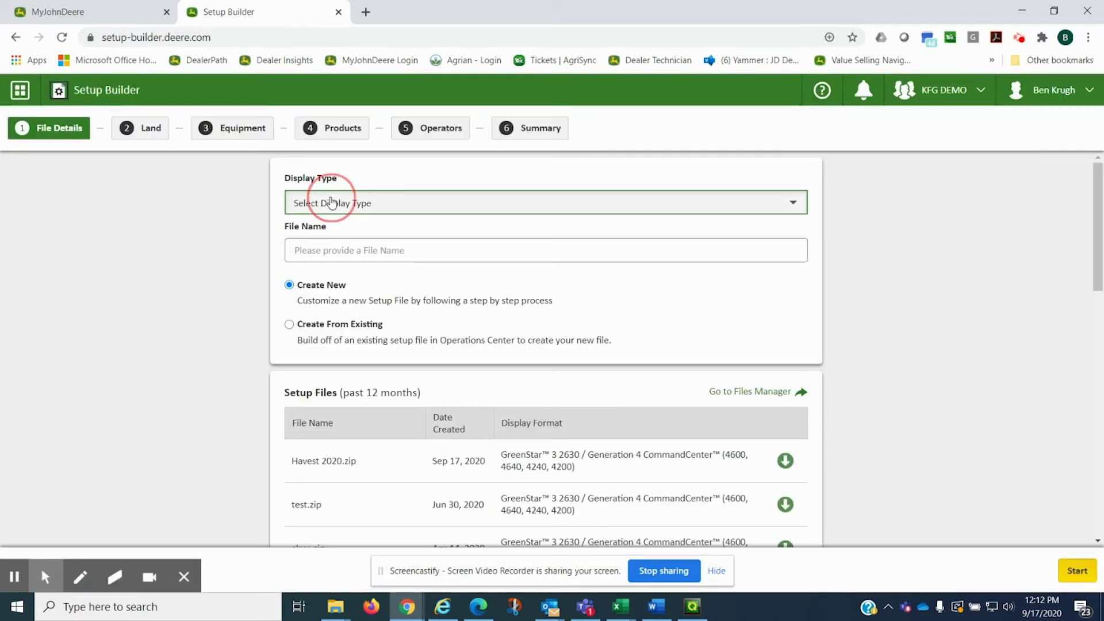
{"action": "left_click", "coordinate": [346, 237]}
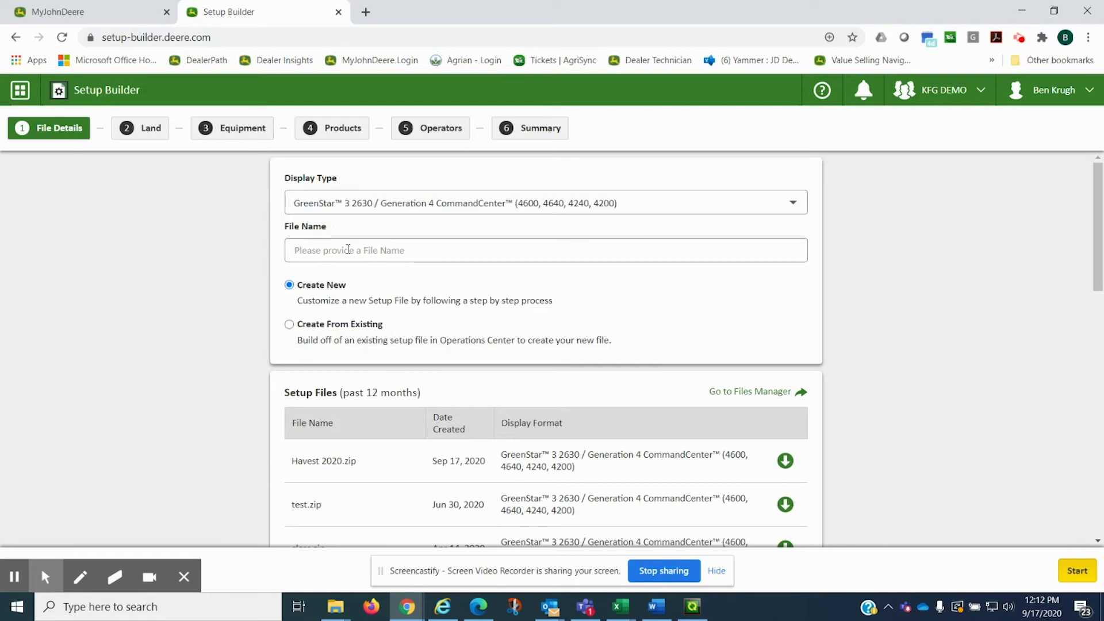
{"action": "left_click", "coordinate": [348, 250]}
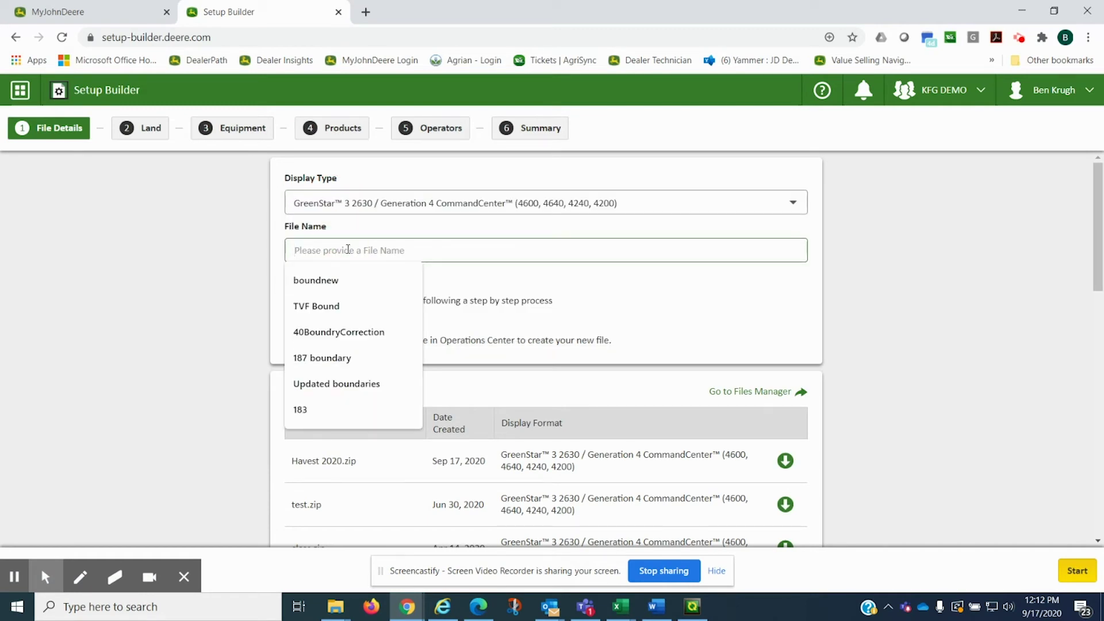
{"action": "type", "text": "fall 2020"}
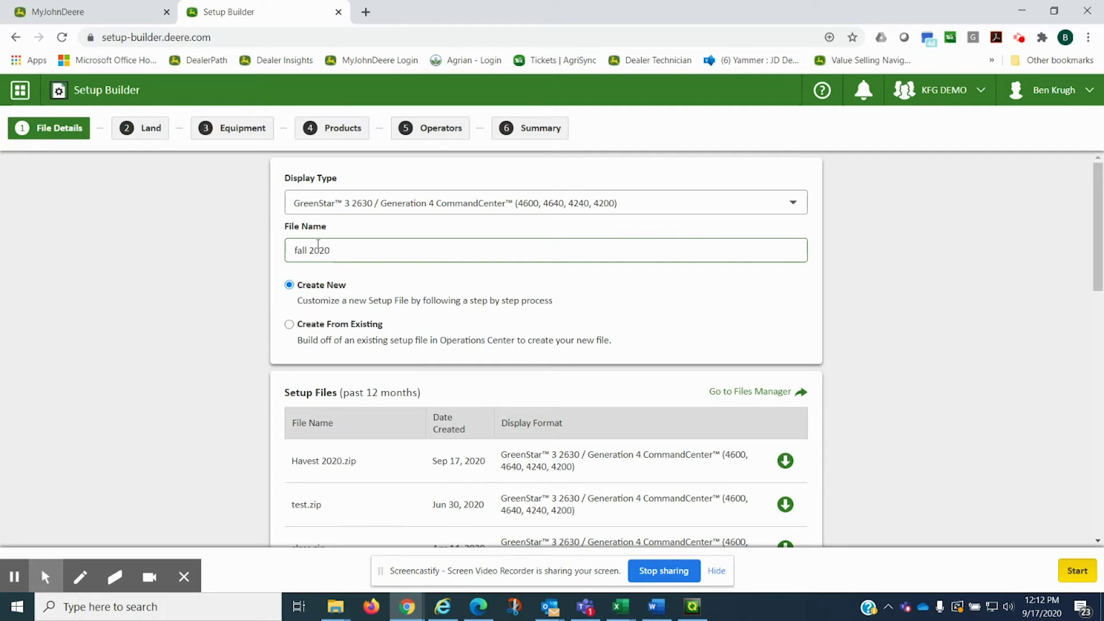
{"action": "left_click", "coordinate": [1077, 570]}
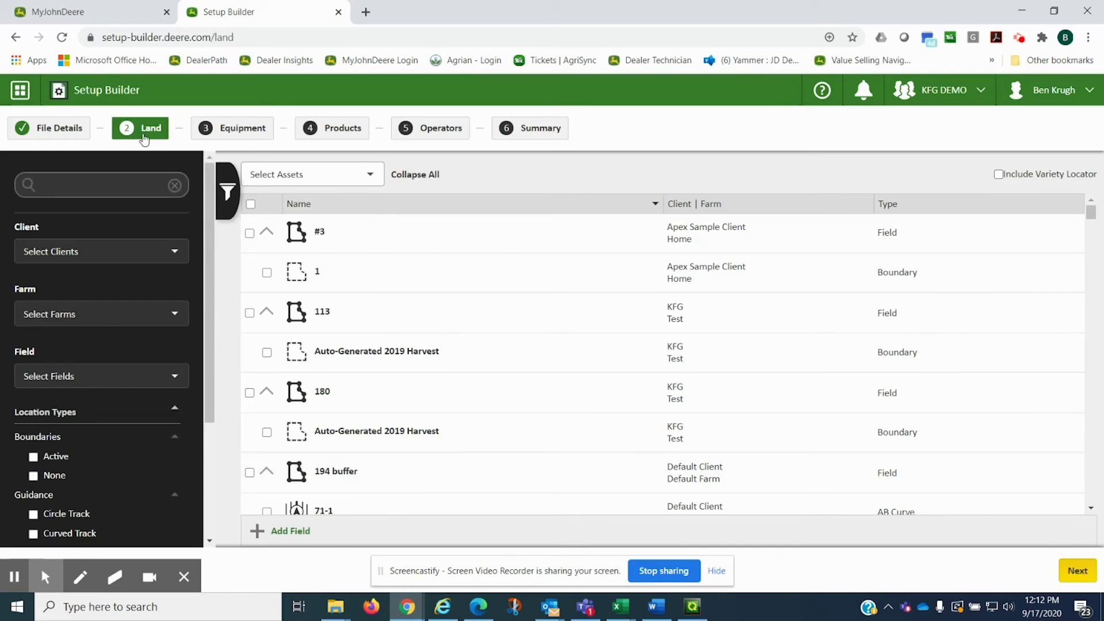
- Select all land assets for the setup file and include the Variety Locator
{"action": "left_click", "coordinate": [251, 204]}
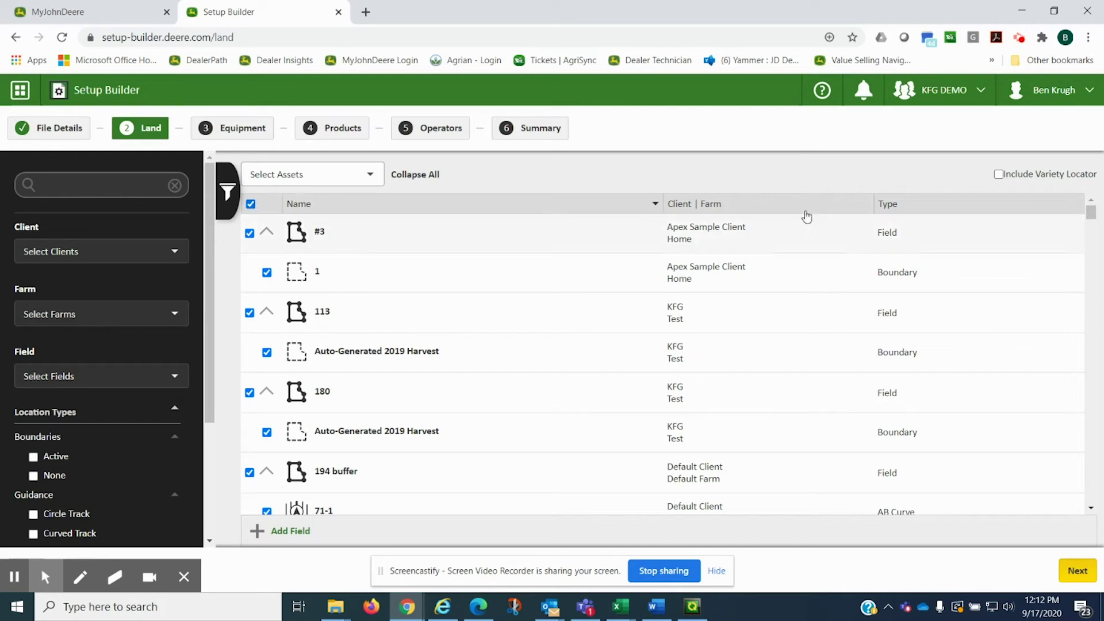
{"action": "left_click", "coordinate": [998, 175]}
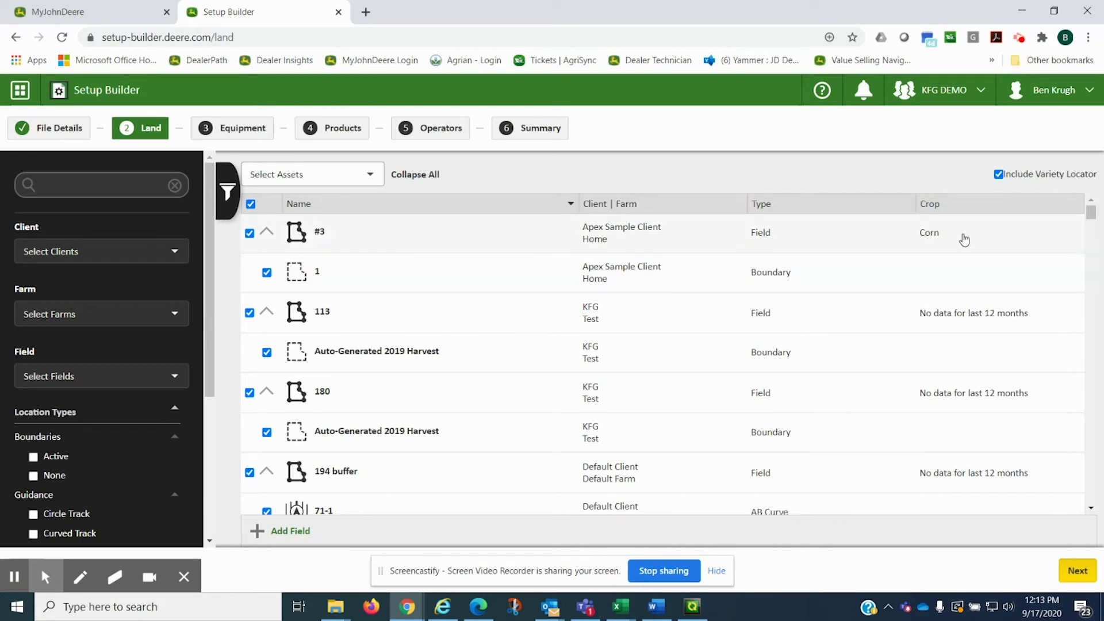
- Set the crop of field 35 in ISU North Farm to Corn and look through the remaining fields
{"action": "scroll", "coordinate": [981, 329], "scroll_direction": "down", "scroll_amount": 1}
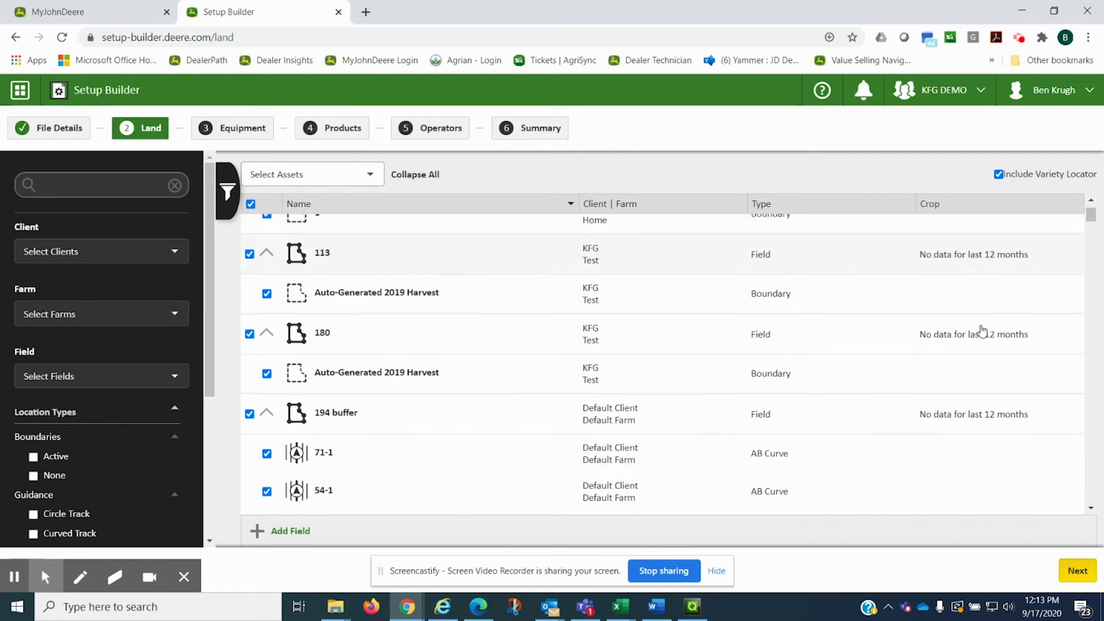
{"action": "scroll", "coordinate": [982, 330], "scroll_direction": "down", "scroll_amount": 1}
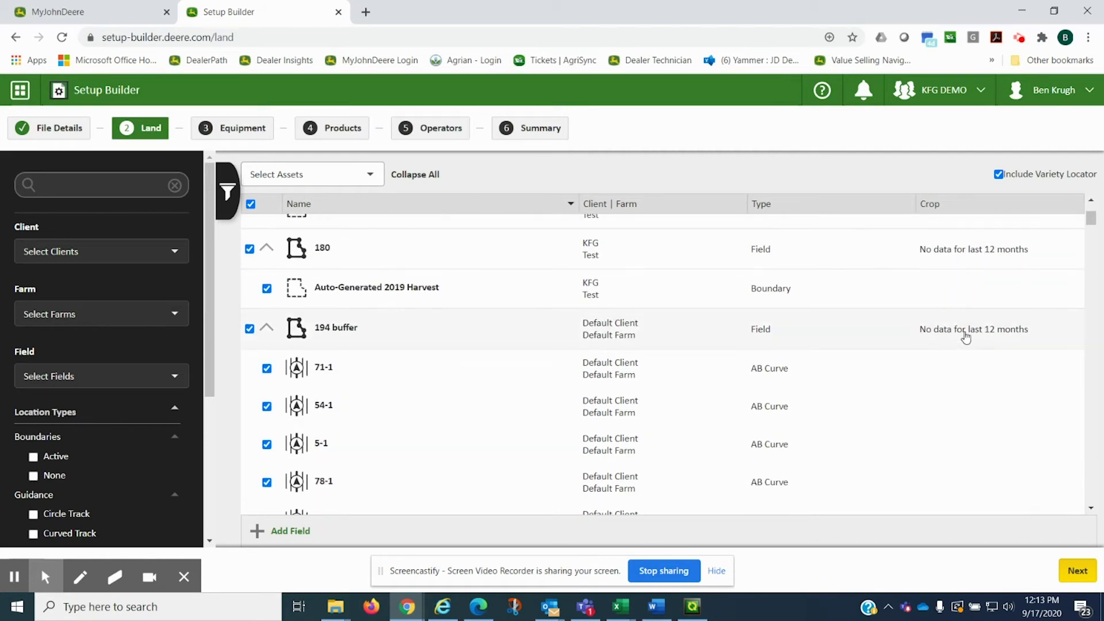
{"action": "scroll", "coordinate": [966, 337], "scroll_direction": "down", "scroll_amount": 10}
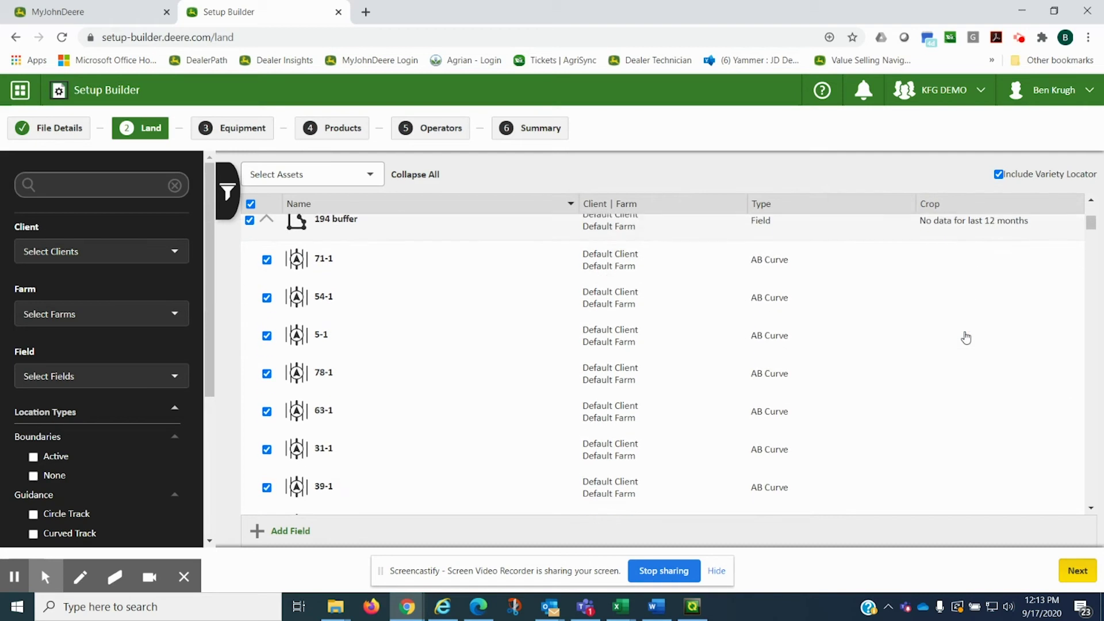
{"action": "scroll", "coordinate": [966, 337], "scroll_direction": "down", "scroll_amount": 10}
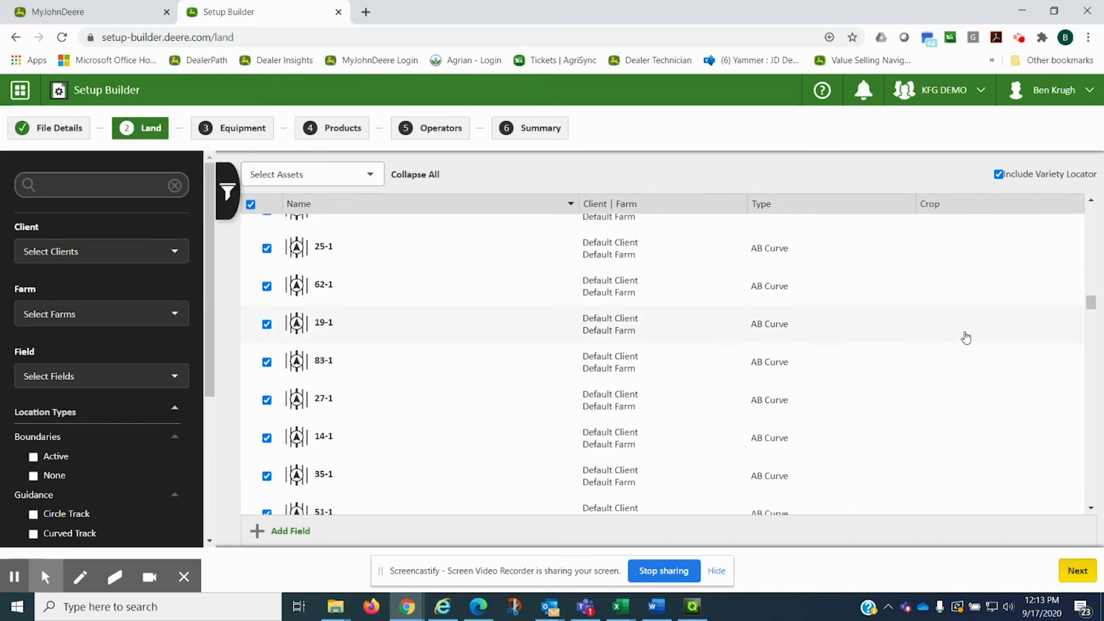
{"action": "scroll", "coordinate": [966, 337], "scroll_direction": "up", "scroll_amount": 8}
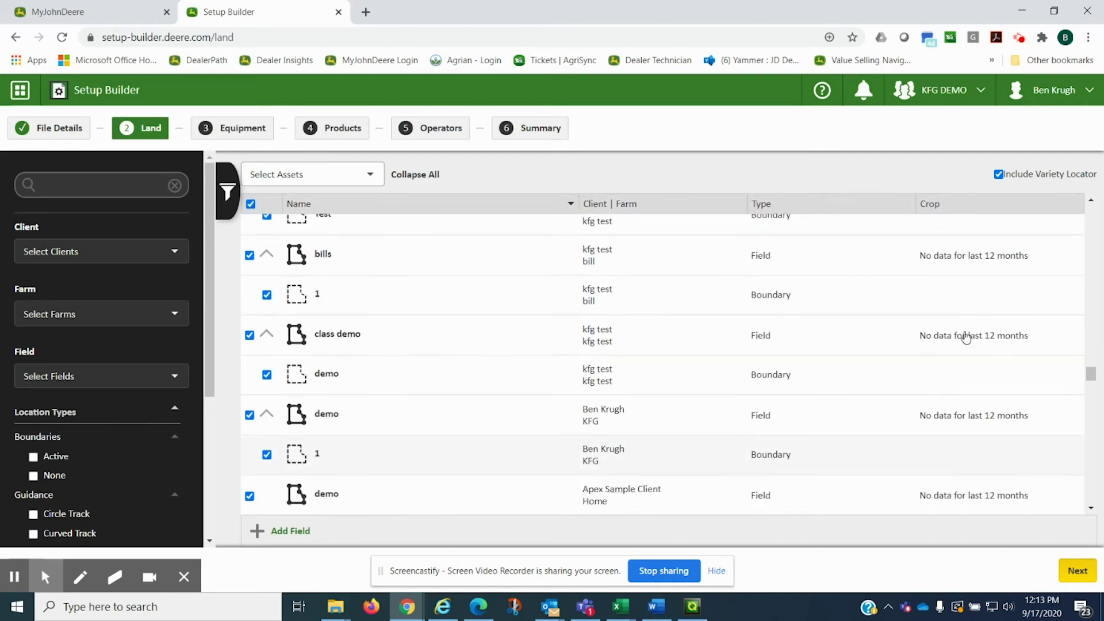
{"action": "scroll", "coordinate": [968, 334], "scroll_direction": "up", "scroll_amount": 1}
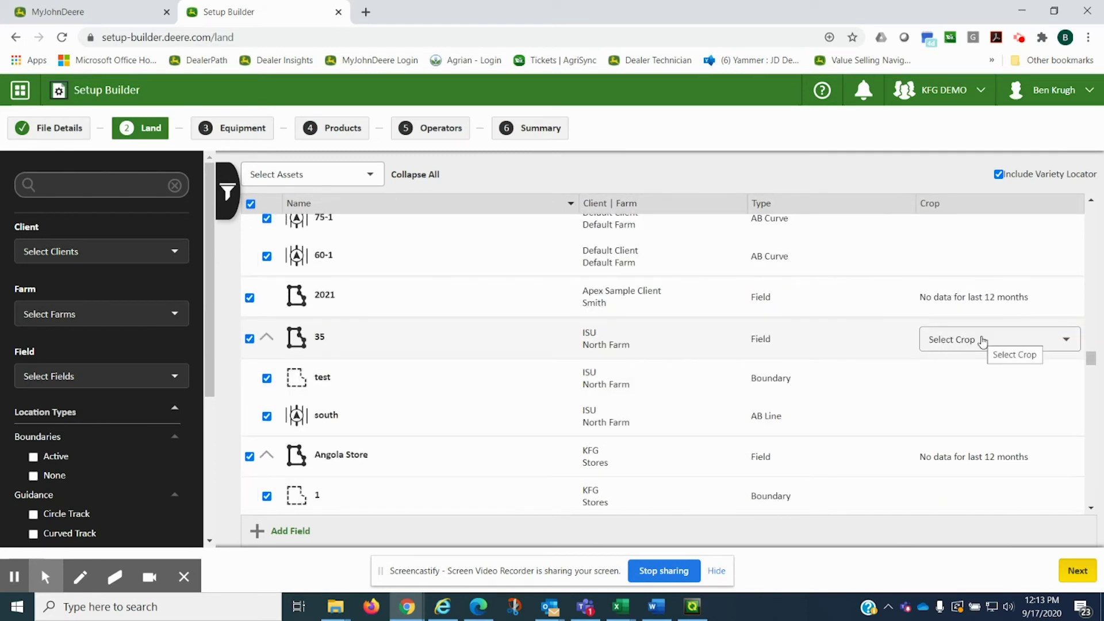
{"action": "left_click", "coordinate": [976, 337]}
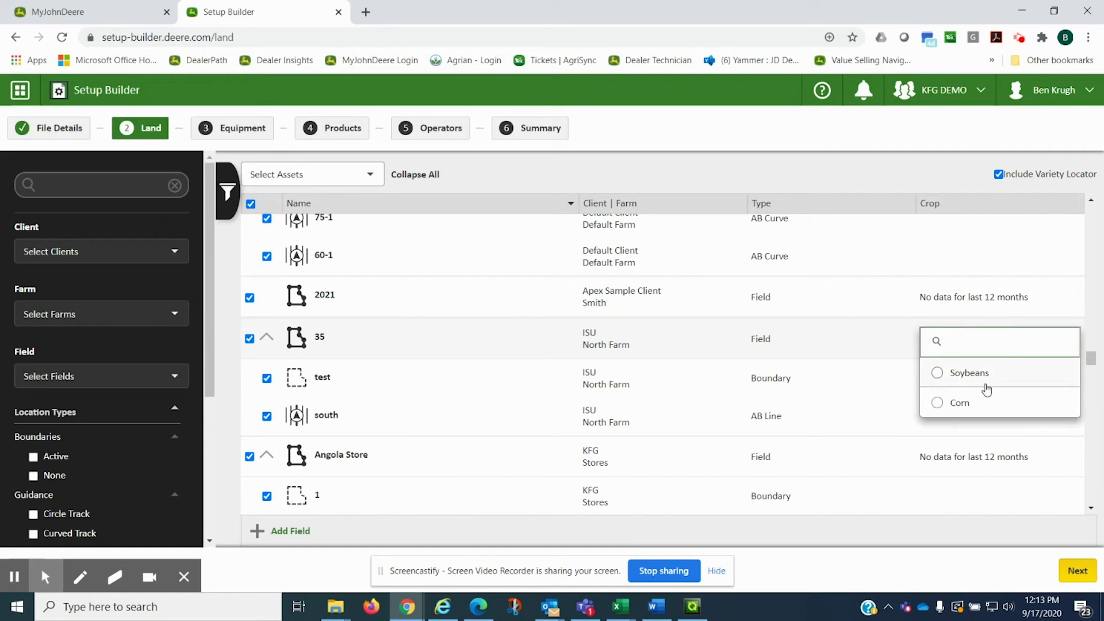
{"action": "left_click", "coordinate": [978, 404]}
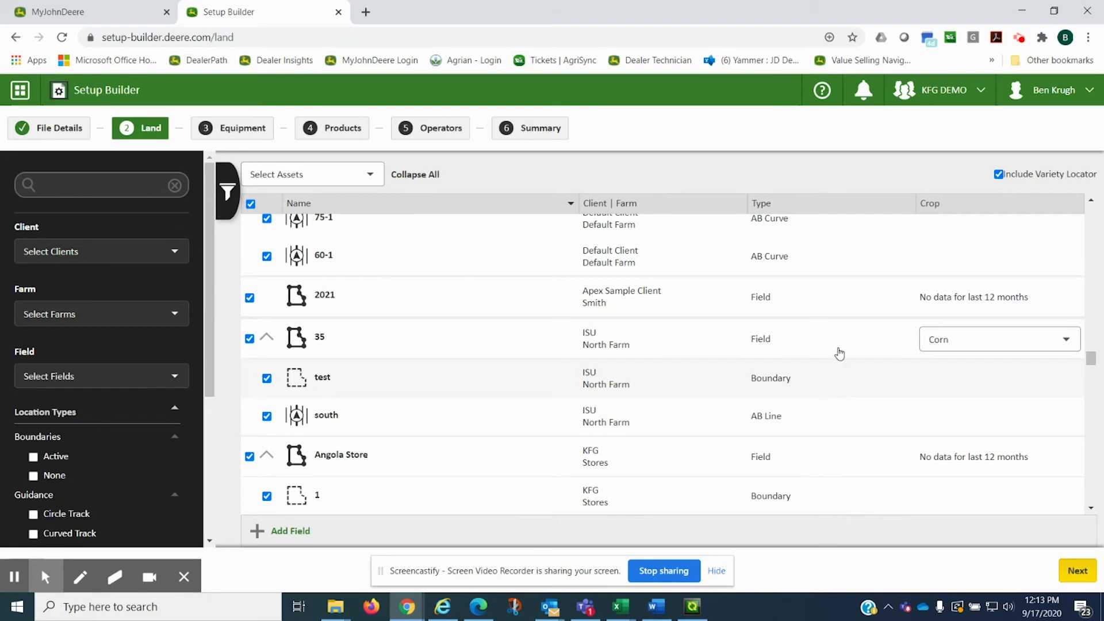
{"action": "scroll", "coordinate": [838, 352], "scroll_direction": "down", "scroll_amount": 5}
{"action": "scroll", "coordinate": [839, 352], "scroll_direction": "down", "scroll_amount": 5}
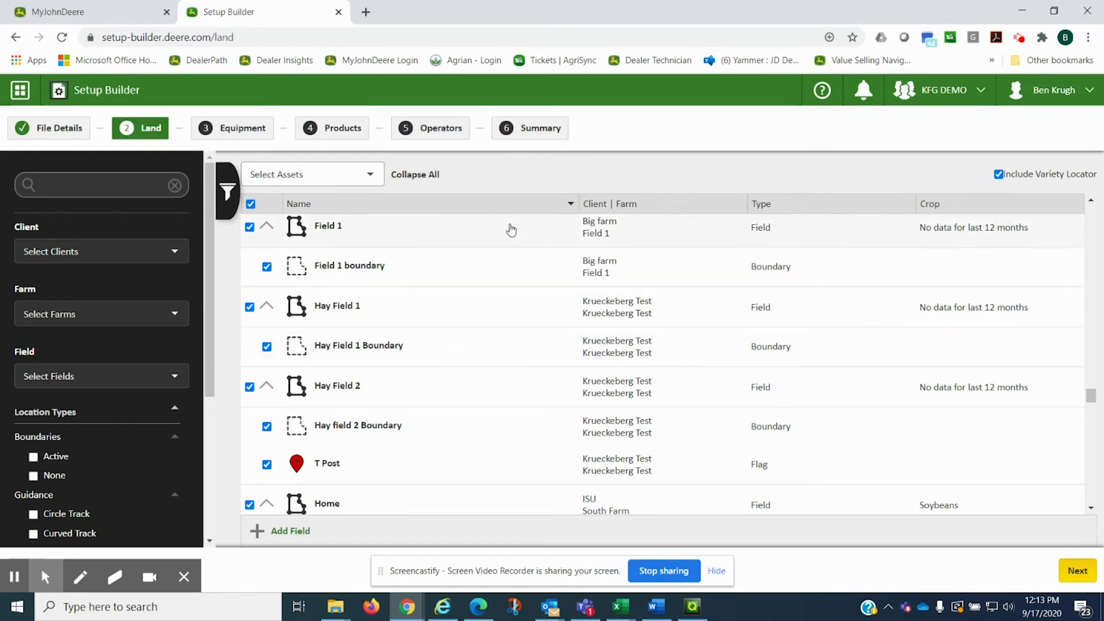
- Add all machines and all implements to the setup file's equipment selection
{"action": "left_click", "coordinate": [237, 130]}
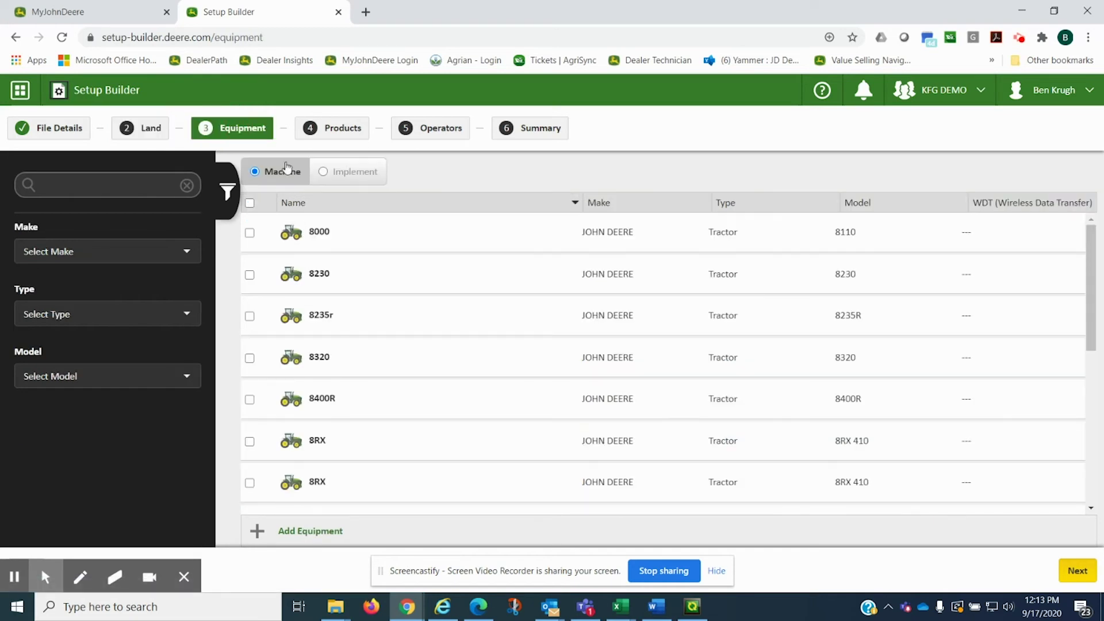
{"action": "scroll", "coordinate": [410, 348], "scroll_direction": "down", "scroll_amount": 1}
{"action": "scroll", "coordinate": [410, 348], "scroll_direction": "down", "scroll_amount": 5}
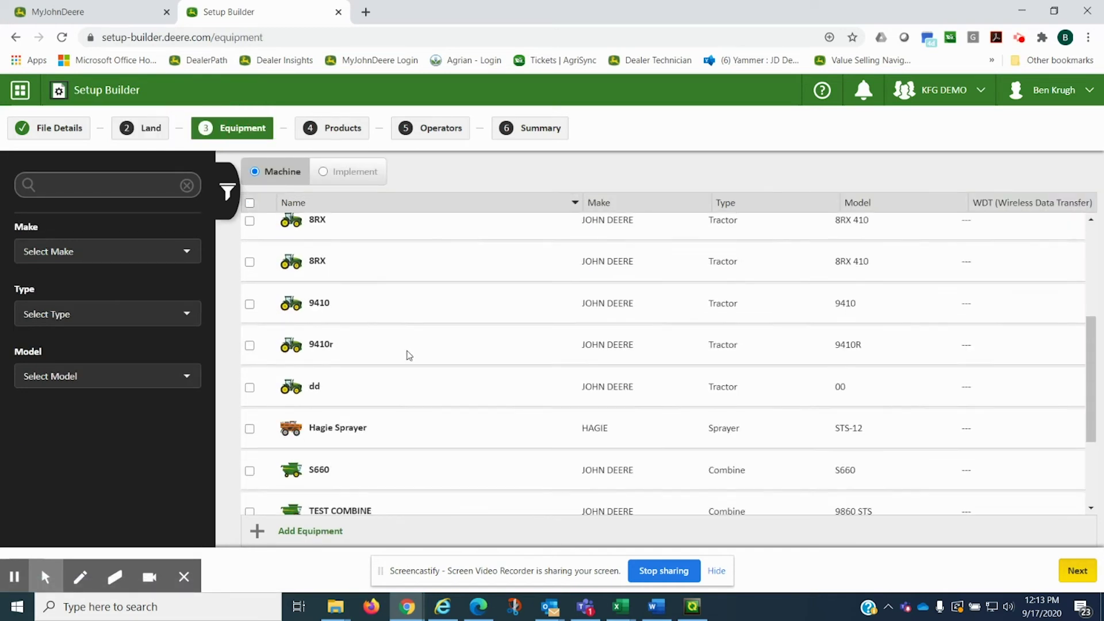
{"action": "left_click", "coordinate": [250, 204]}
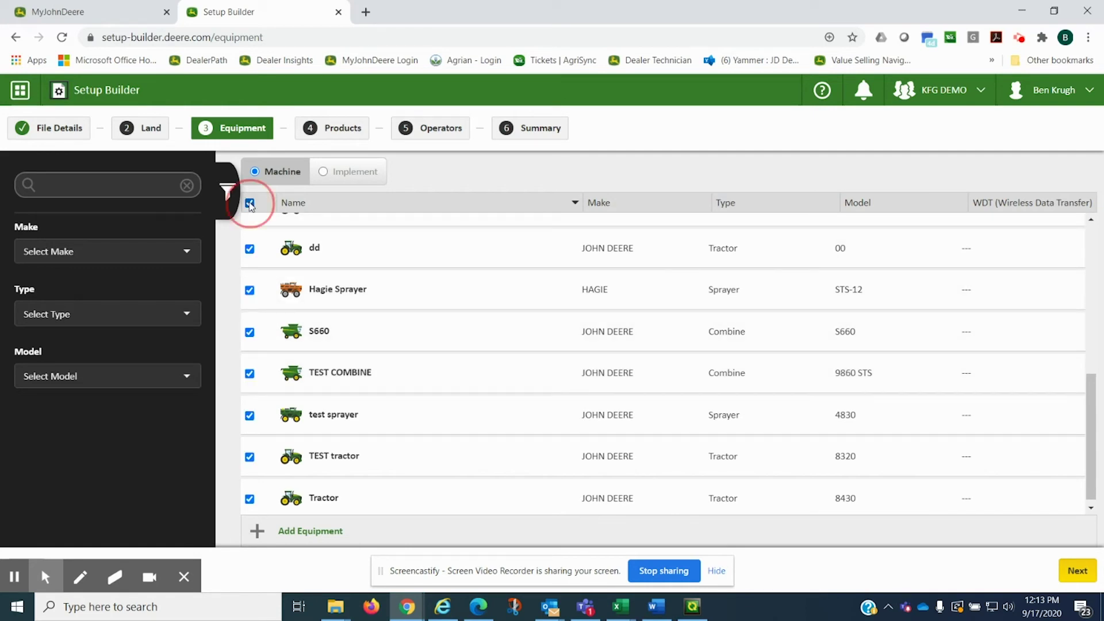
{"action": "left_click", "coordinate": [353, 174]}
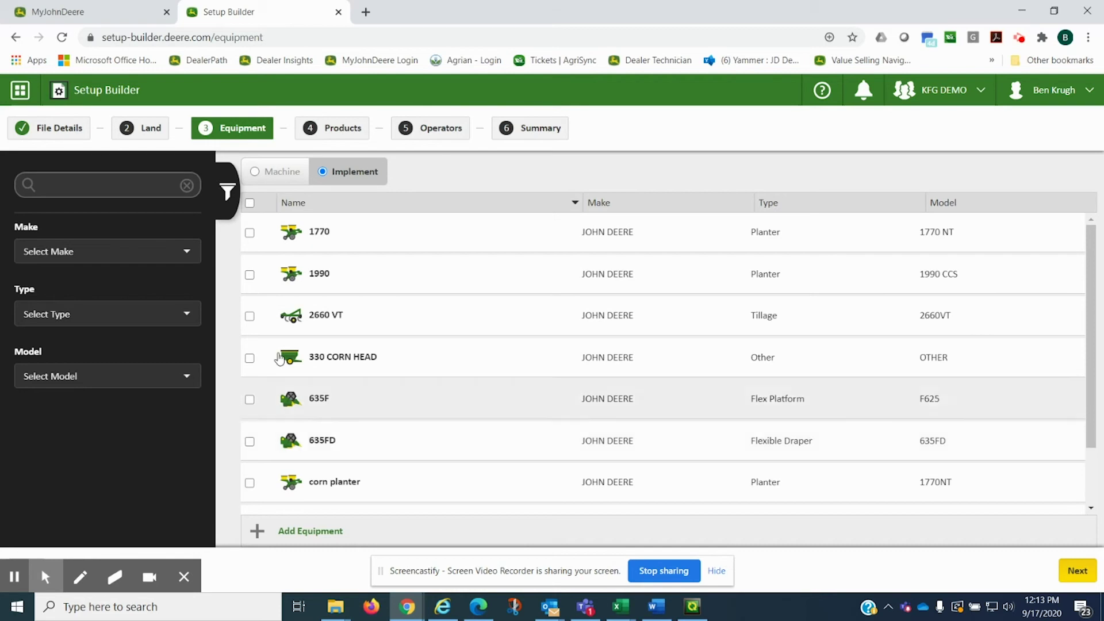
{"action": "left_click", "coordinate": [251, 203]}
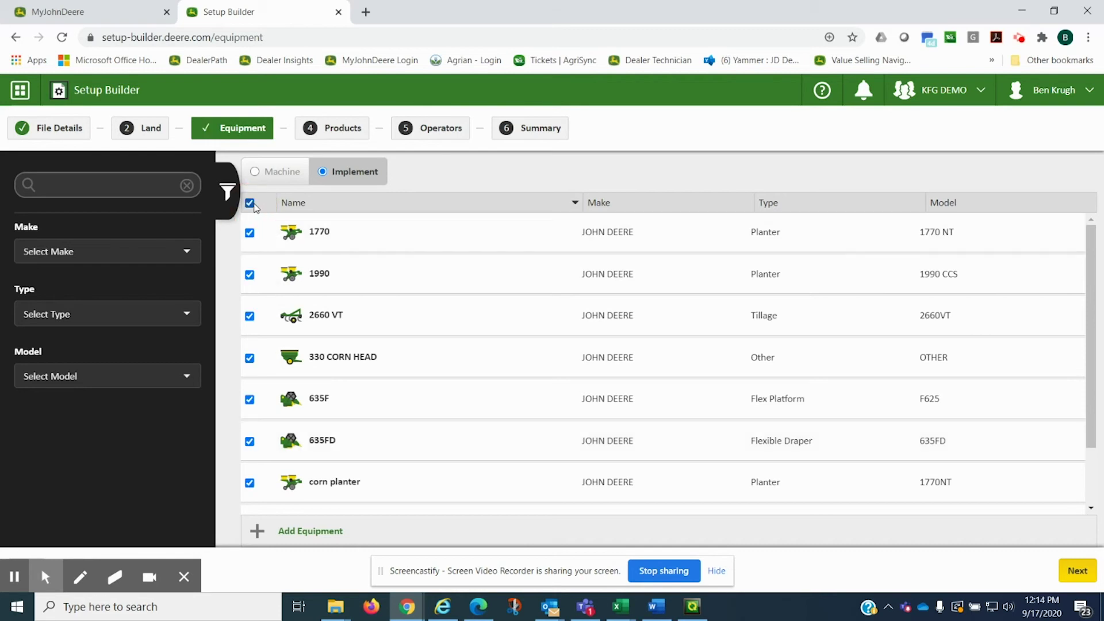
- Filter the products by the Variety category and select all listed varieties for the setup file
{"action": "left_click", "coordinate": [331, 140]}
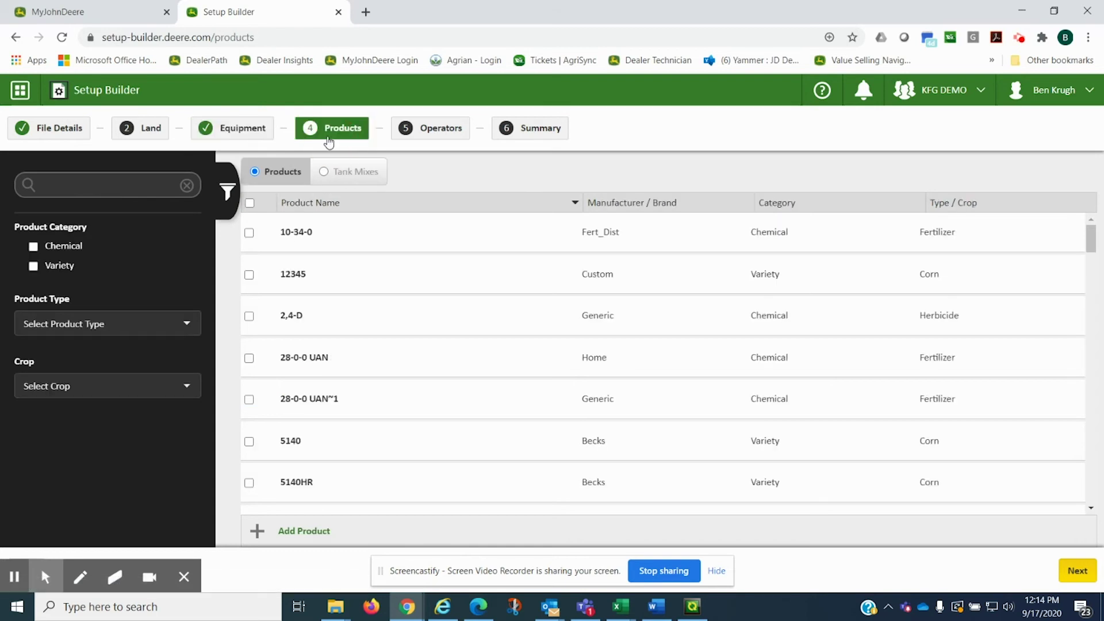
{"action": "left_click", "coordinate": [37, 269]}
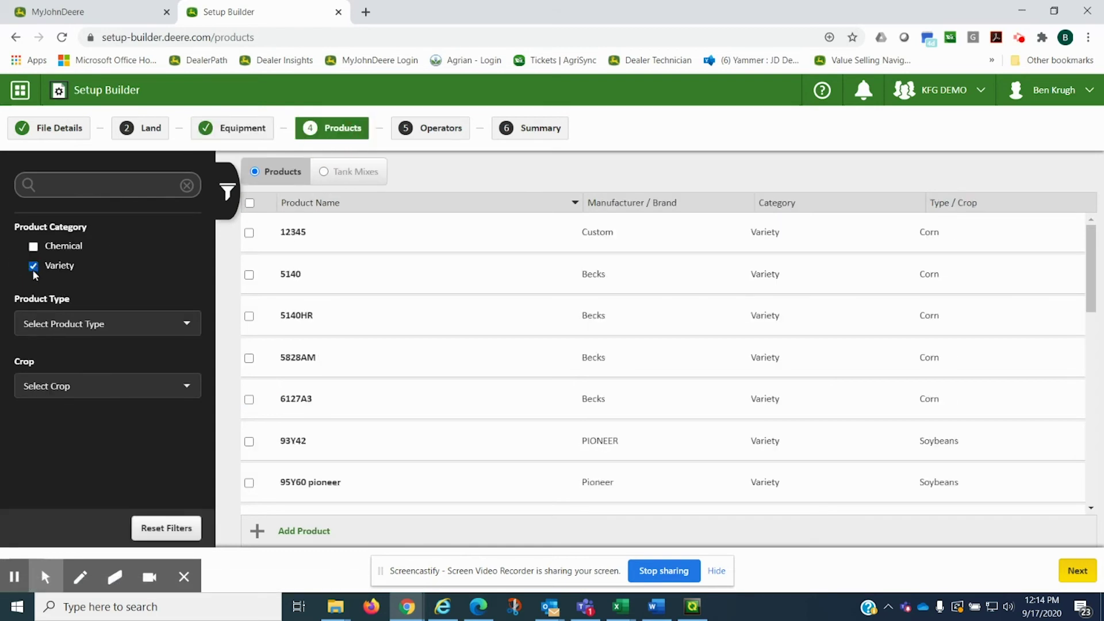
{"action": "left_click", "coordinate": [250, 205]}
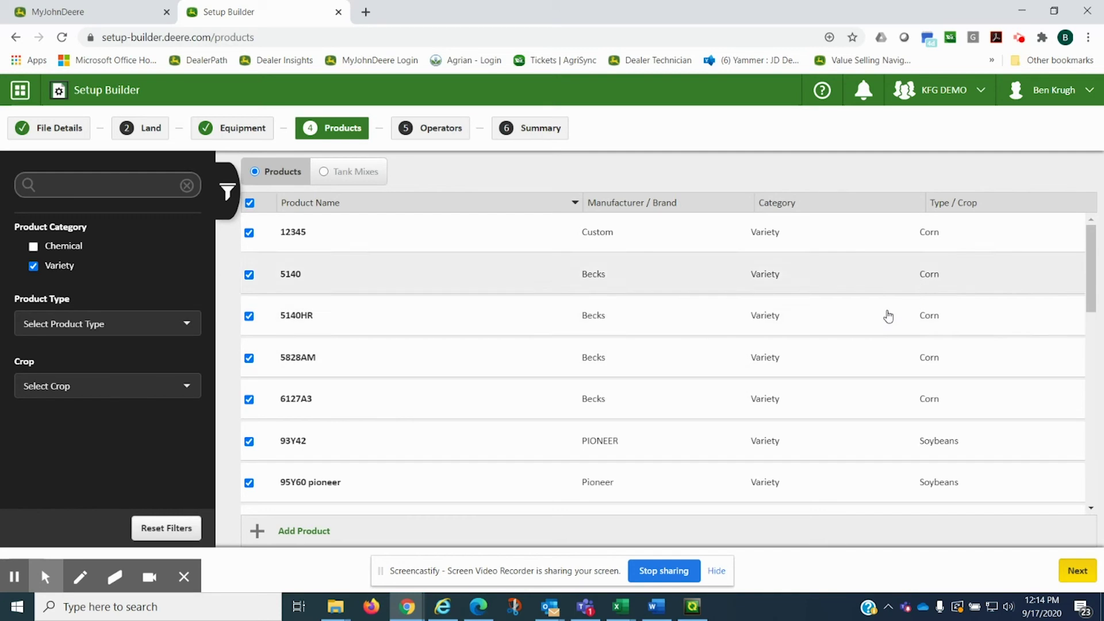
{"action": "scroll", "coordinate": [888, 316], "scroll_direction": "down", "scroll_amount": 7}
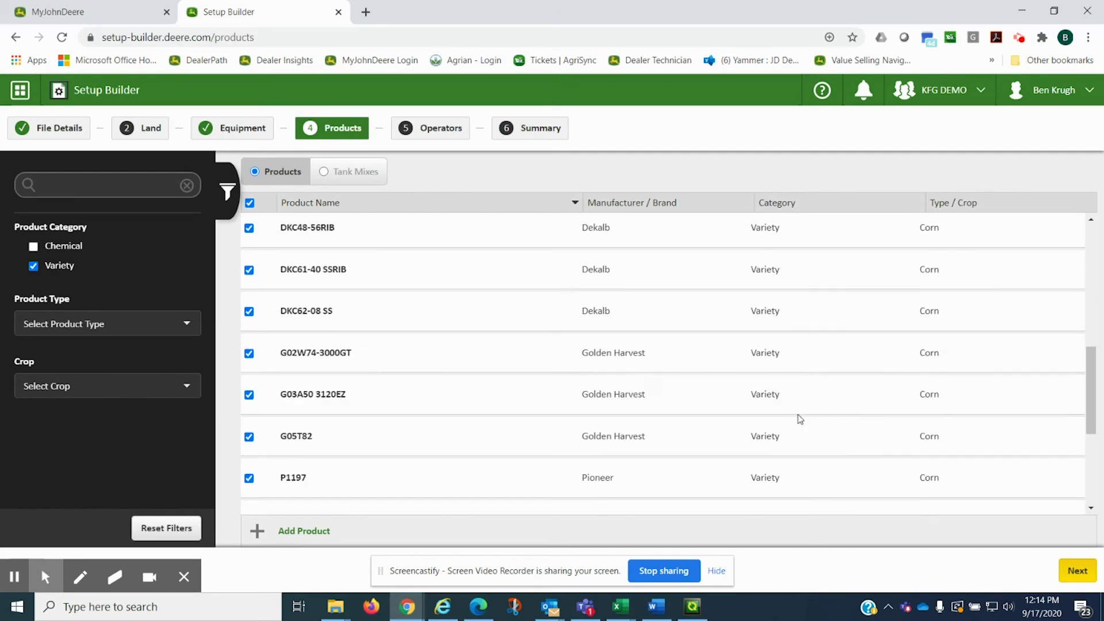
{"action": "scroll", "coordinate": [799, 419], "scroll_direction": "down", "scroll_amount": 4}
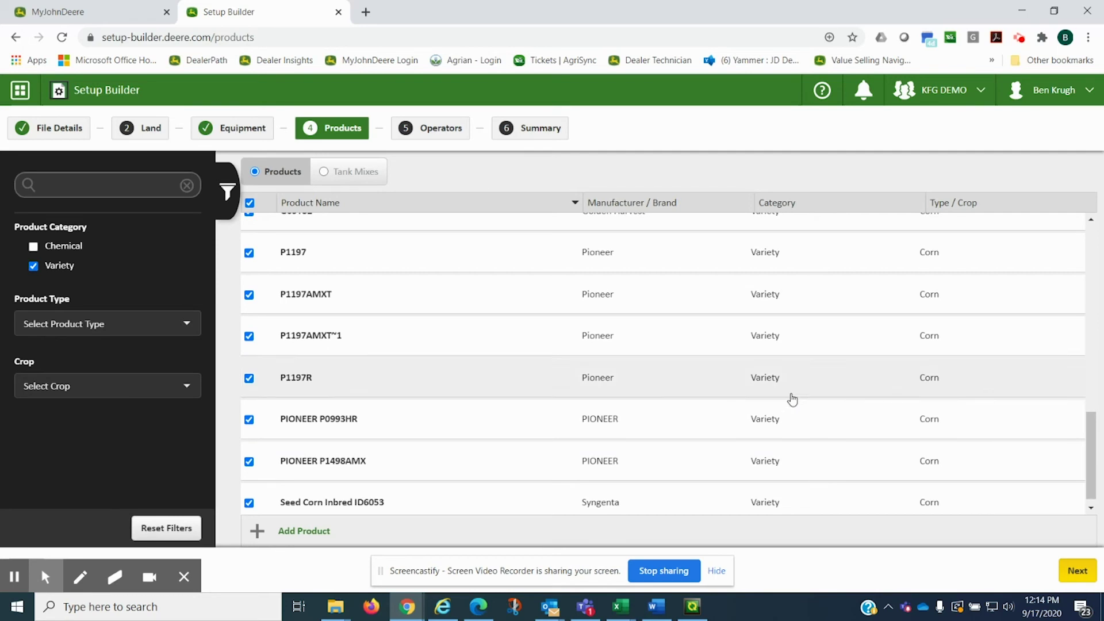
{"action": "scroll", "coordinate": [537, 388], "scroll_direction": "down", "scroll_amount": 1}
{"action": "scroll", "coordinate": [541, 396], "scroll_direction": "up", "scroll_amount": 12}
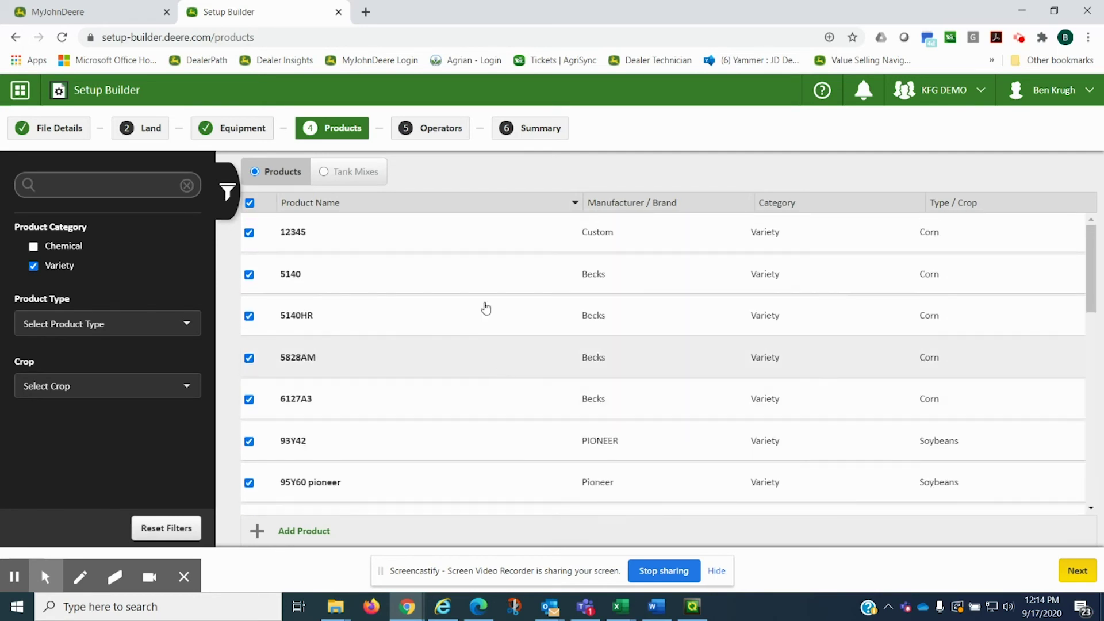
- Review the implements and machines selected in the setup file's equipment section
{"action": "left_click", "coordinate": [242, 140]}
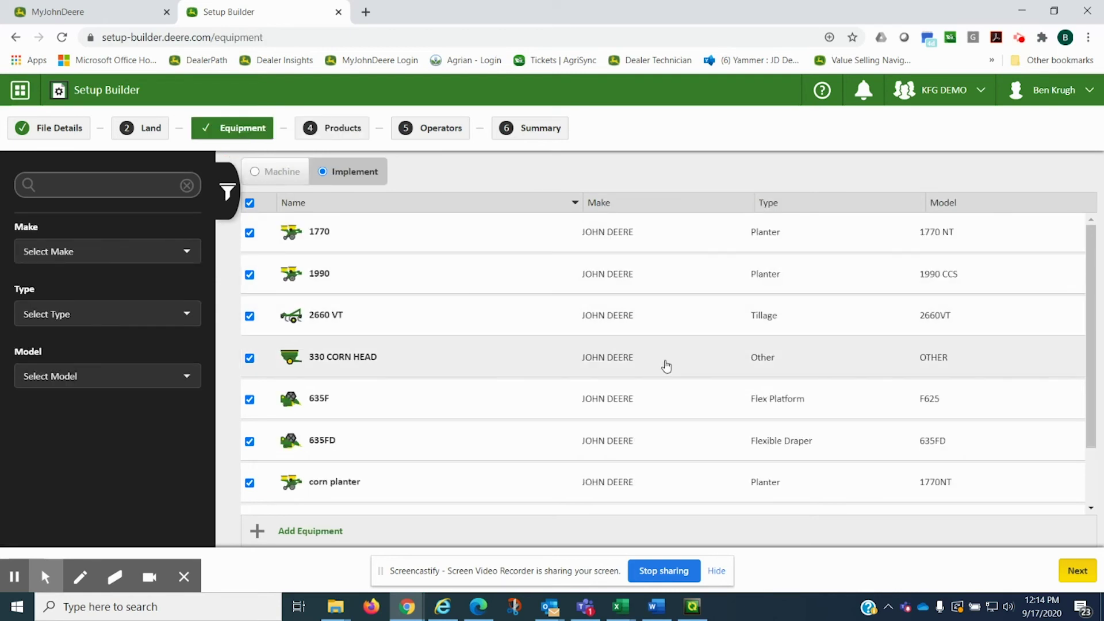
{"action": "scroll", "coordinate": [666, 366], "scroll_direction": "down", "scroll_amount": 2}
{"action": "scroll", "coordinate": [664, 375], "scroll_direction": "up", "scroll_amount": 2}
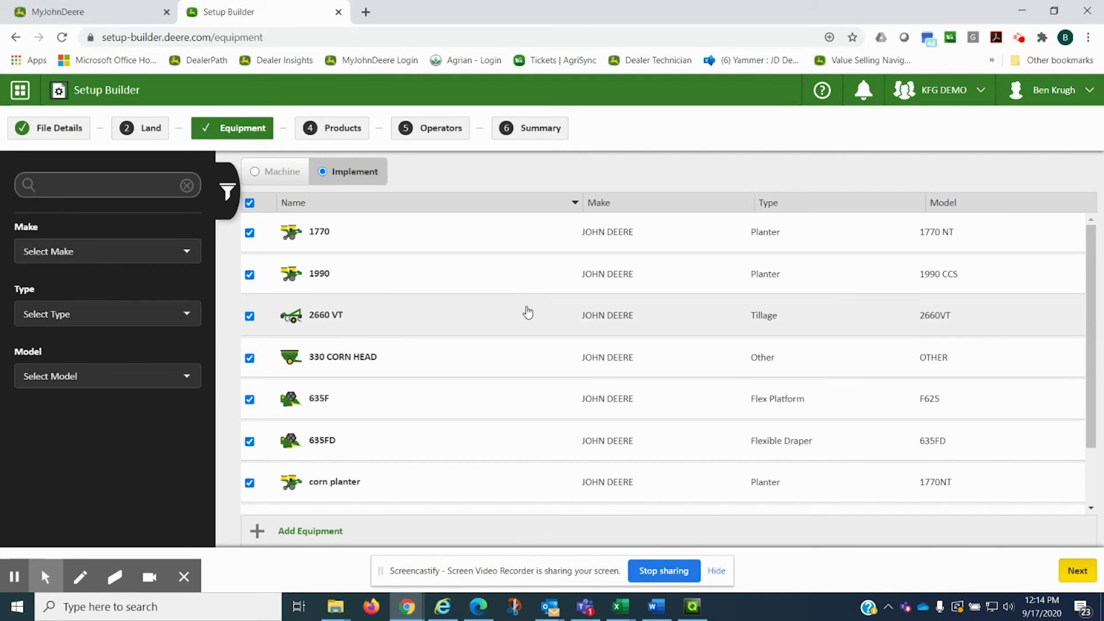
{"action": "left_click", "coordinate": [282, 174]}
{"action": "scroll", "coordinate": [632, 368], "scroll_direction": "down", "scroll_amount": 5}
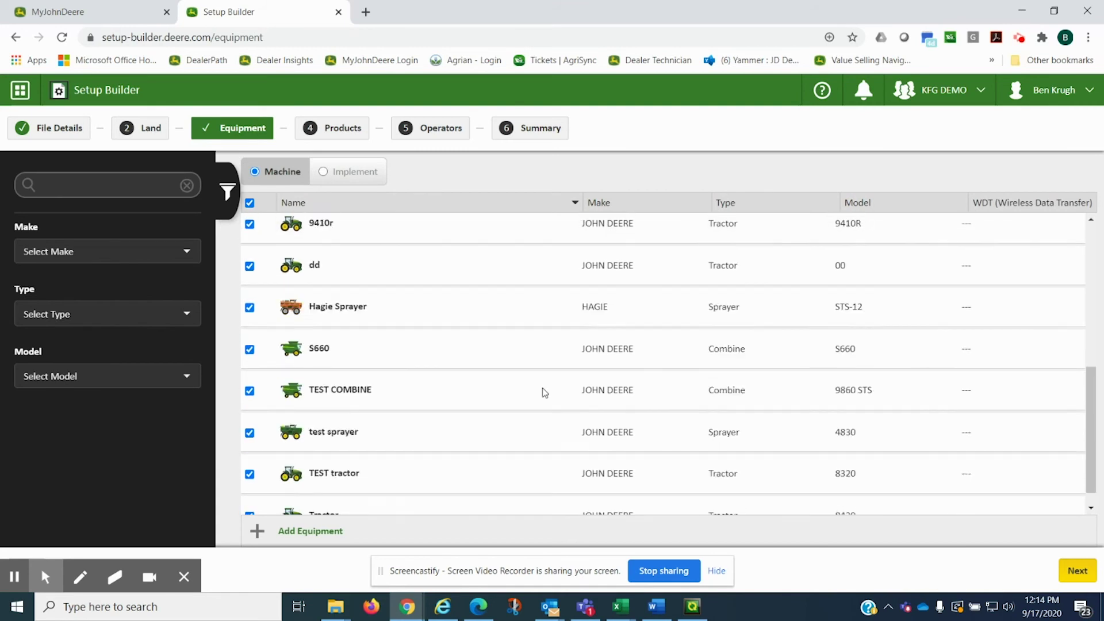
{"action": "scroll", "coordinate": [518, 397], "scroll_direction": "up", "scroll_amount": 5}
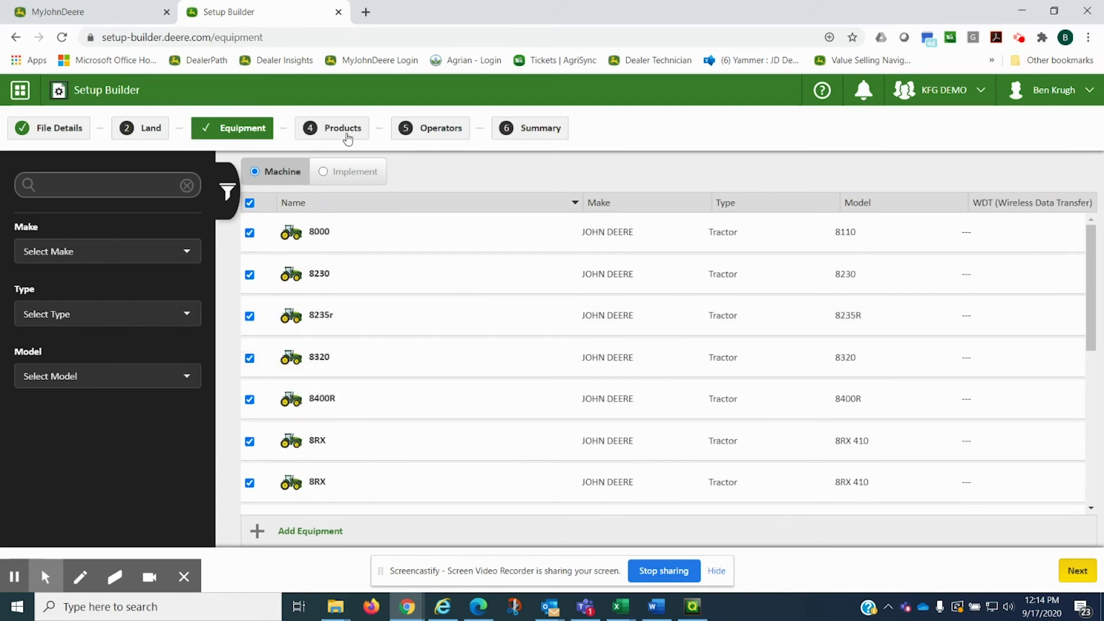
- Include all operators in the setup file and create the "fall 2020" file from the summary
{"action": "left_click", "coordinate": [345, 130]}
{"action": "left_click", "coordinate": [431, 130]}
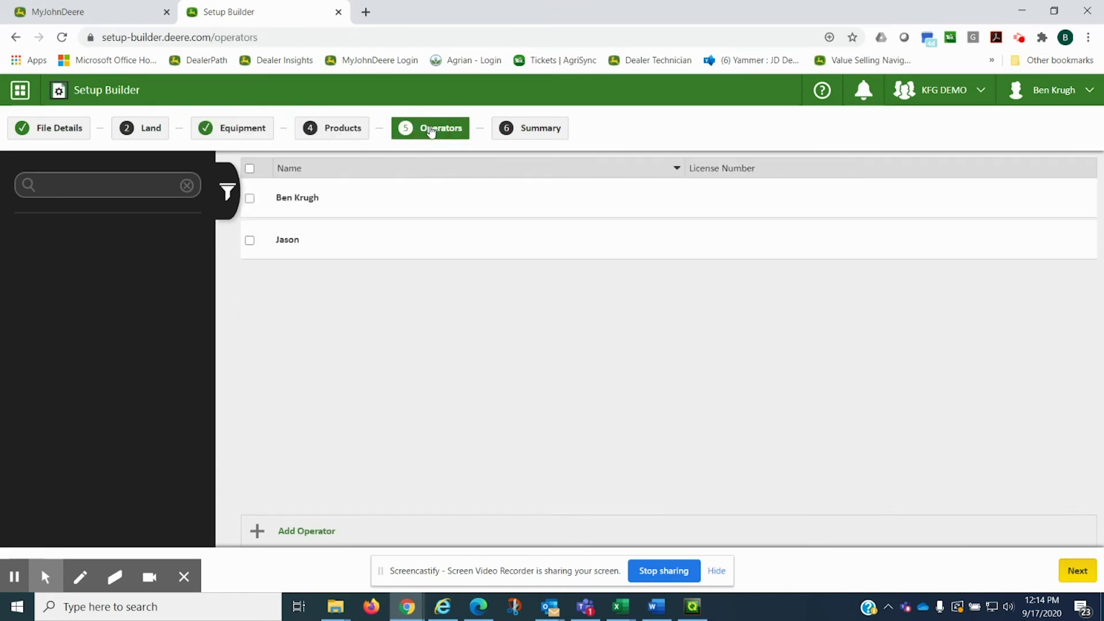
{"action": "left_click", "coordinate": [250, 168]}
{"action": "left_click", "coordinate": [518, 140]}
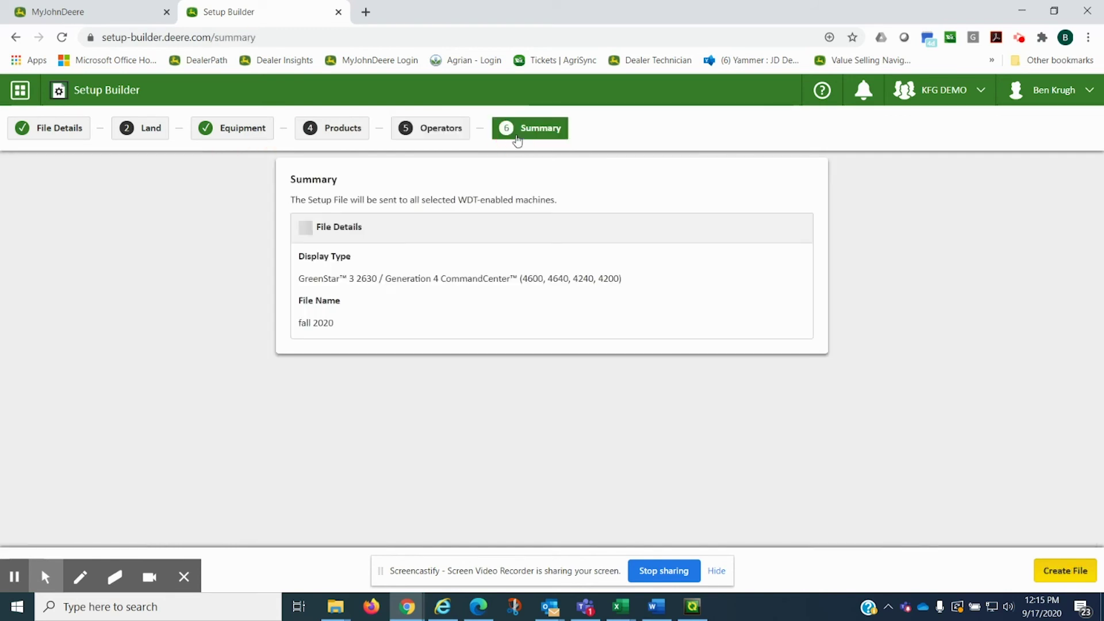
{"action": "left_click", "coordinate": [1064, 571]}
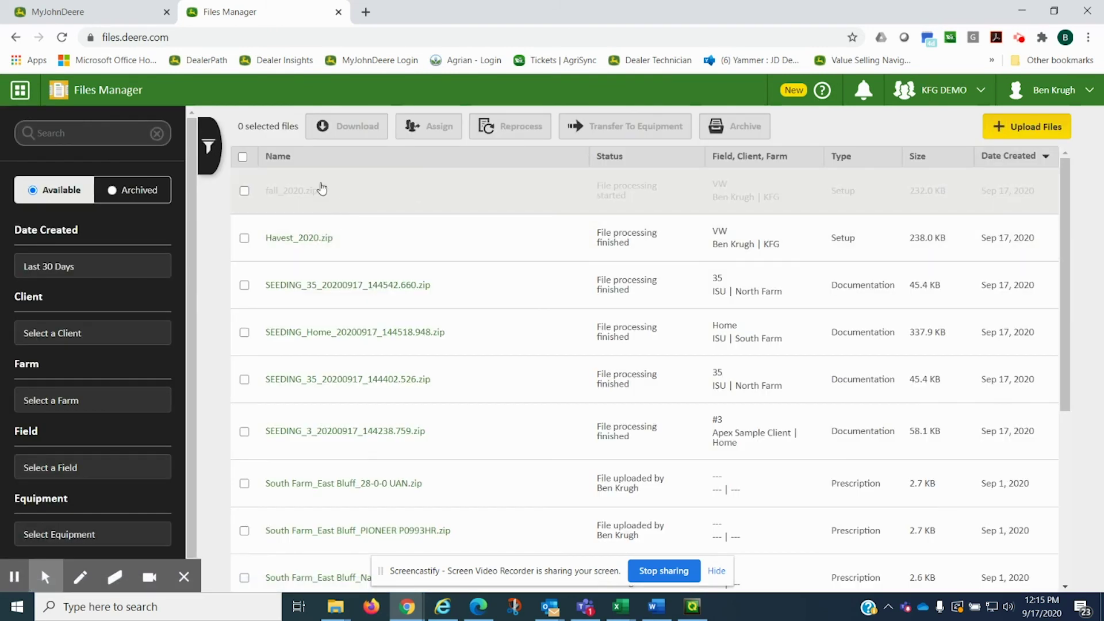
- Download the setup file Havest_2020.zip from the files list for use with John Deere Data Manager
{"action": "left_click", "coordinate": [244, 239]}
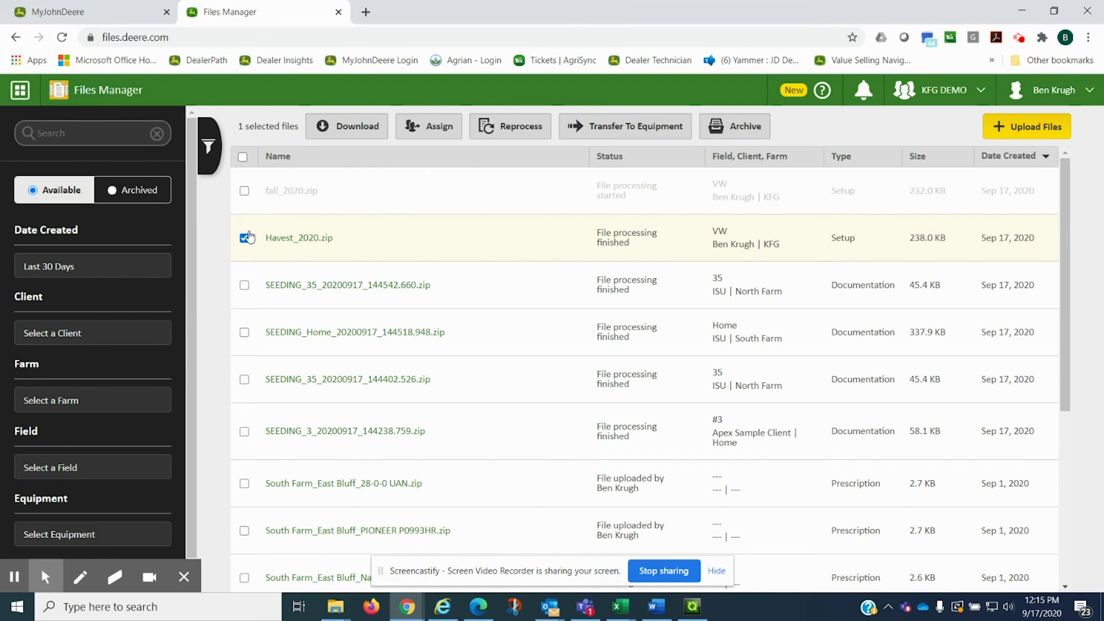
{"action": "left_click", "coordinate": [351, 138]}
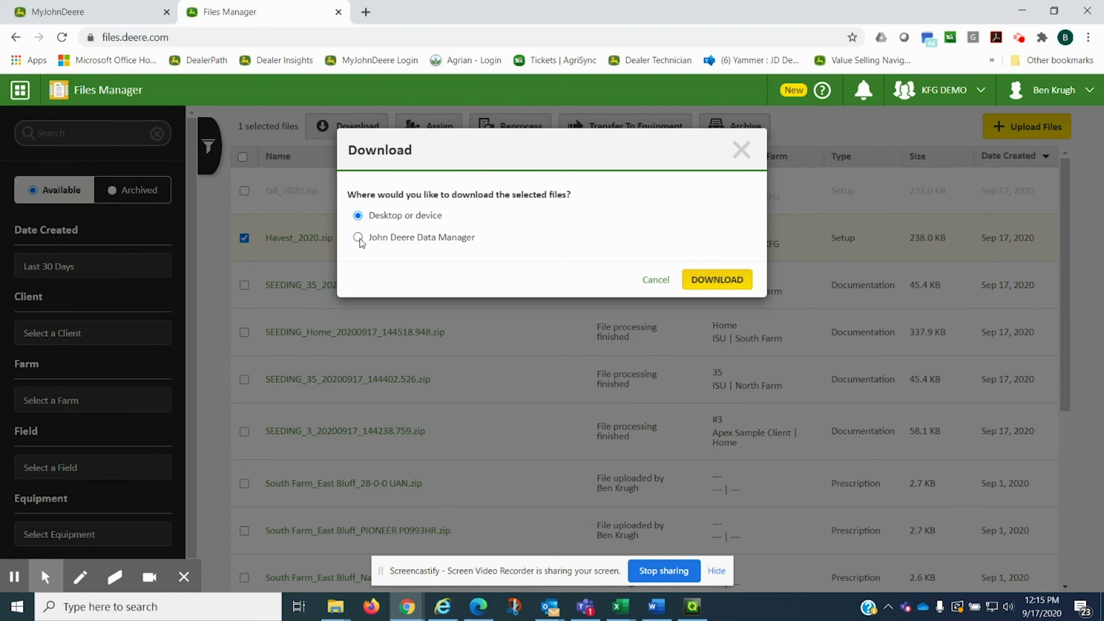
{"action": "left_click", "coordinate": [358, 238]}
{"action": "left_click", "coordinate": [717, 279]}
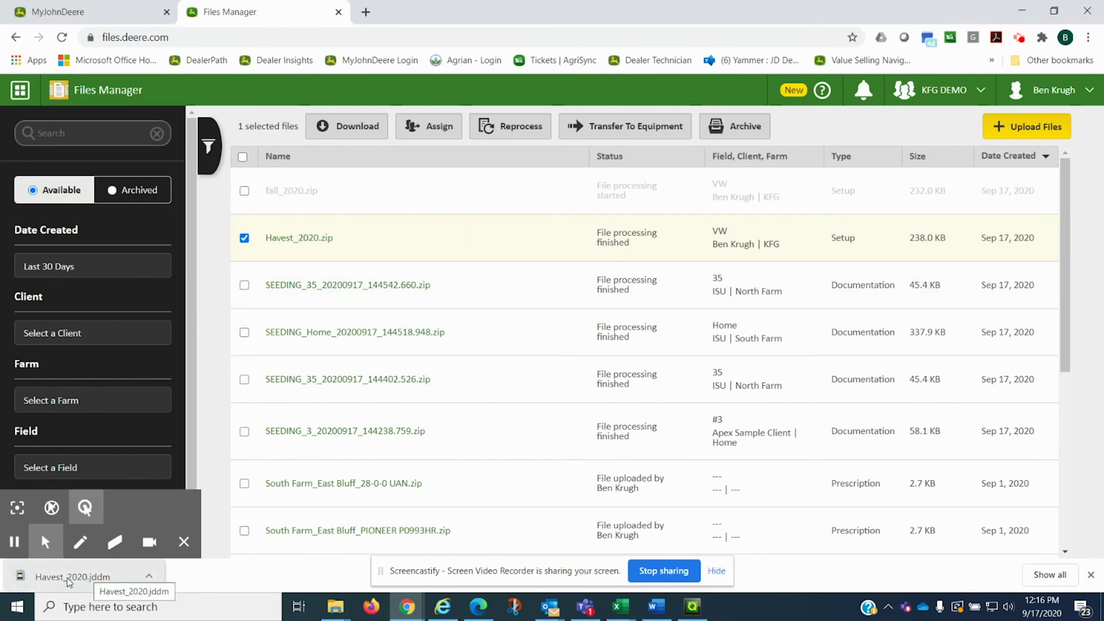
- Open the downloaded Havest_2020.jddm in John Deere Data Manager and transfer it to F:\ (OSPartition)
{"action": "left_click", "coordinate": [69, 578]}
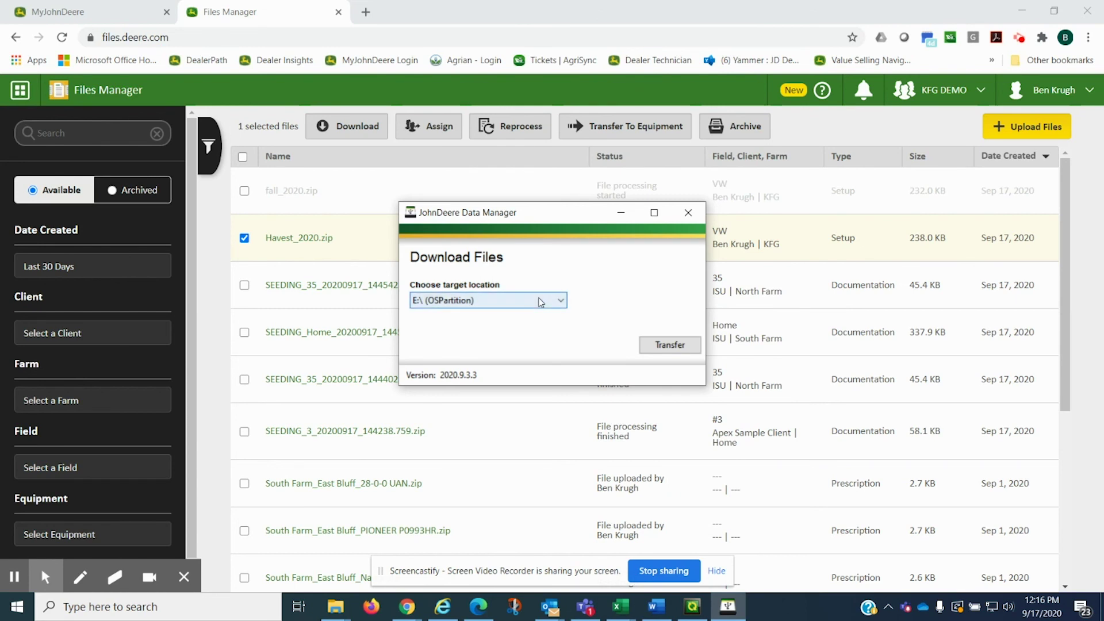
{"action": "left_click", "coordinate": [541, 303]}
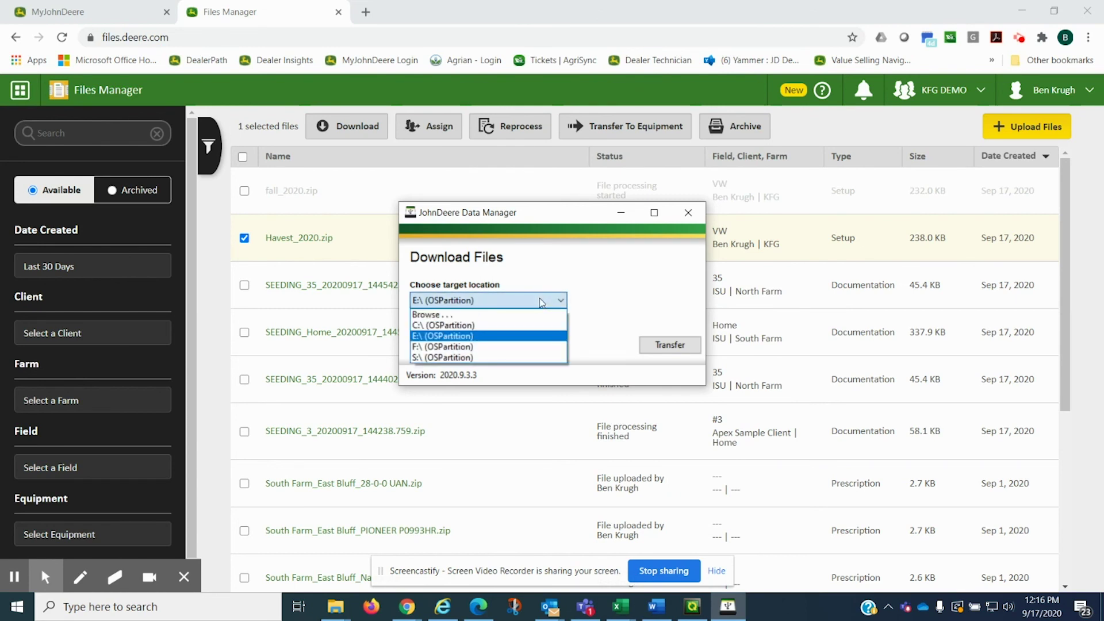
{"action": "left_click", "coordinate": [451, 348]}
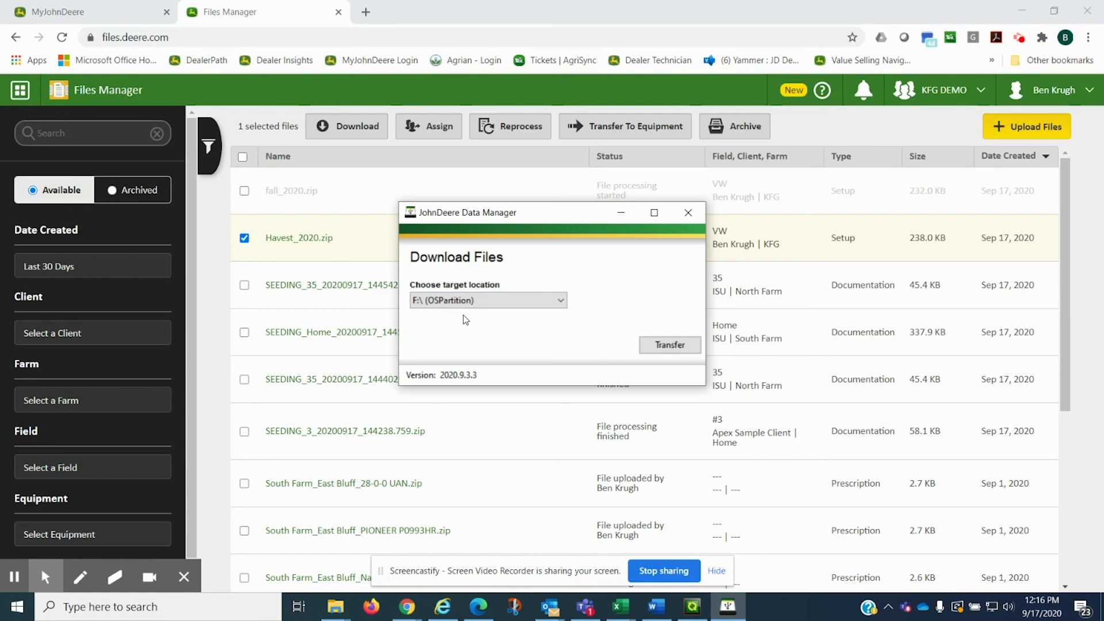
{"action": "left_click", "coordinate": [673, 348]}
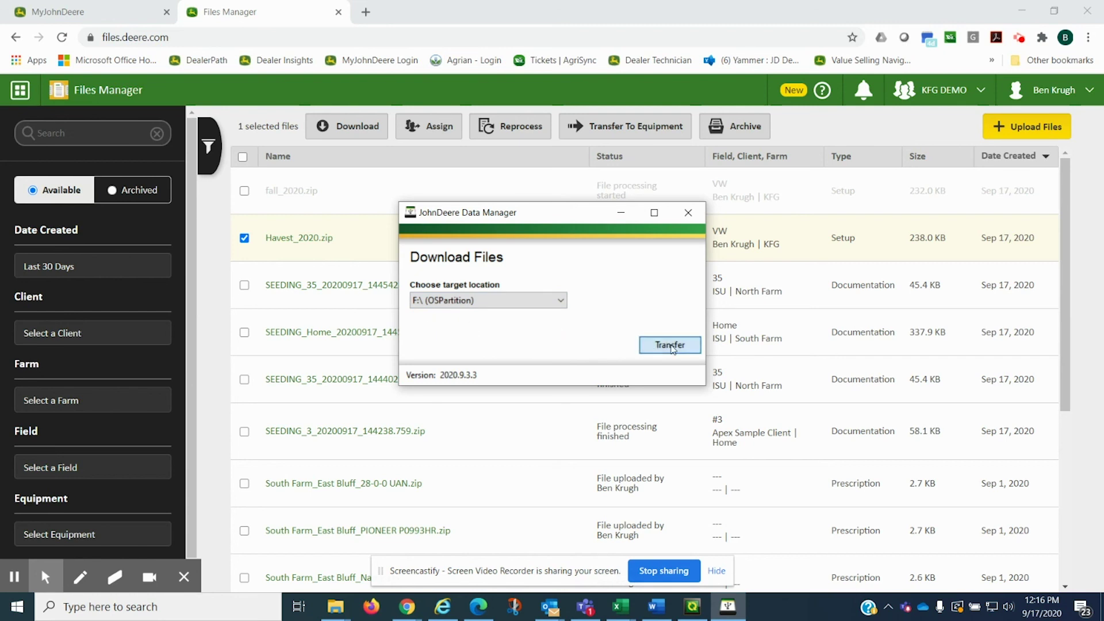